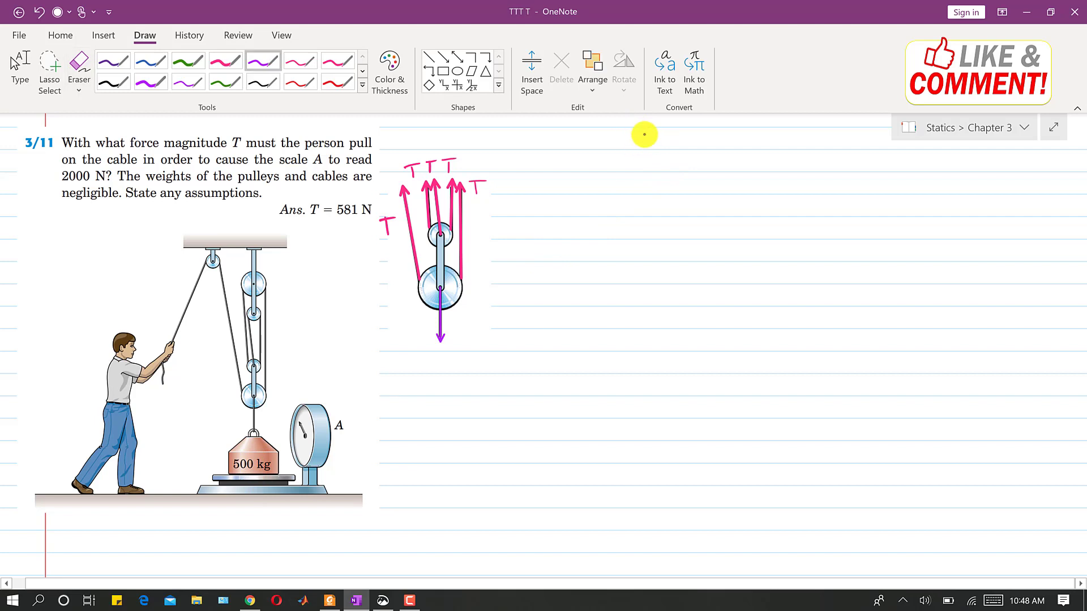
Handwrite the block weight 4905 N, double-underlined, with the 2000 N scale reading beside it
{"action": "left_click_drag", "start_coordinate": [633, 133], "coordinate": [663, 140]}
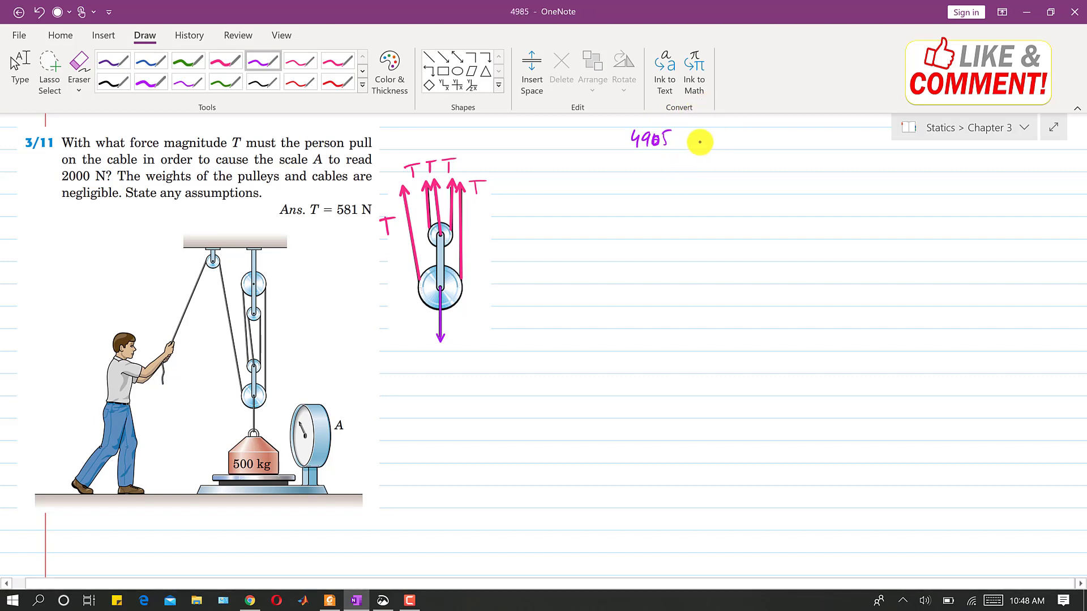
{"action": "mouse_move", "coordinate": [678, 132]}
{"action": "left_mouse_down"}
{"action": "mouse_move", "coordinate": [679, 141]}
{"action": "mouse_move", "coordinate": [688, 132]}
{"action": "left_mouse_up"}
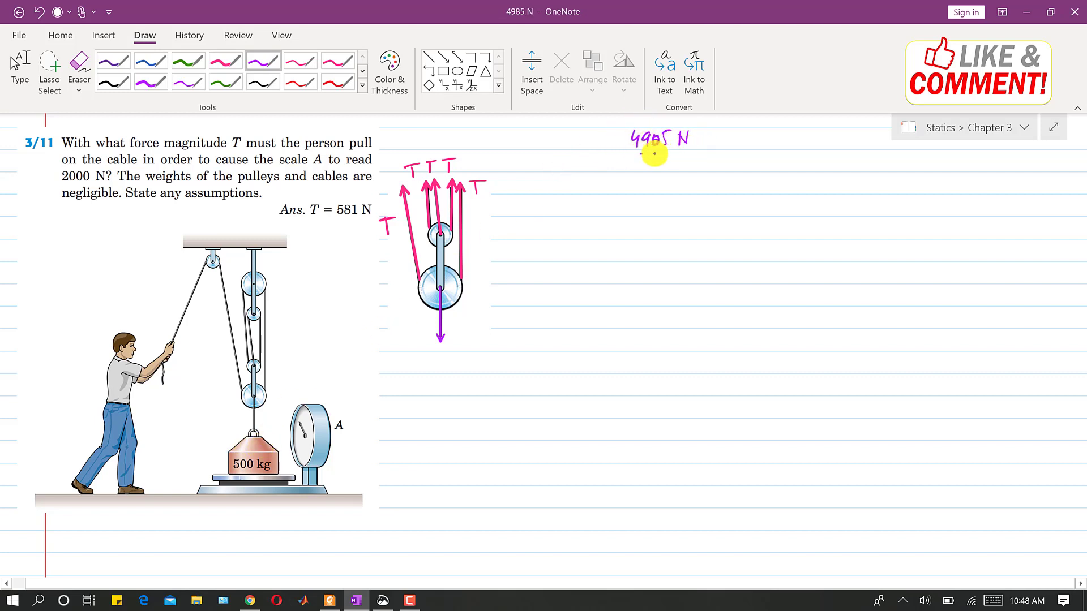
{"action": "mouse_move", "coordinate": [673, 152]}
{"action": "left_mouse_down"}
{"action": "mouse_move", "coordinate": [640, 153]}
{"action": "mouse_move", "coordinate": [674, 158]}
{"action": "left_mouse_up"}
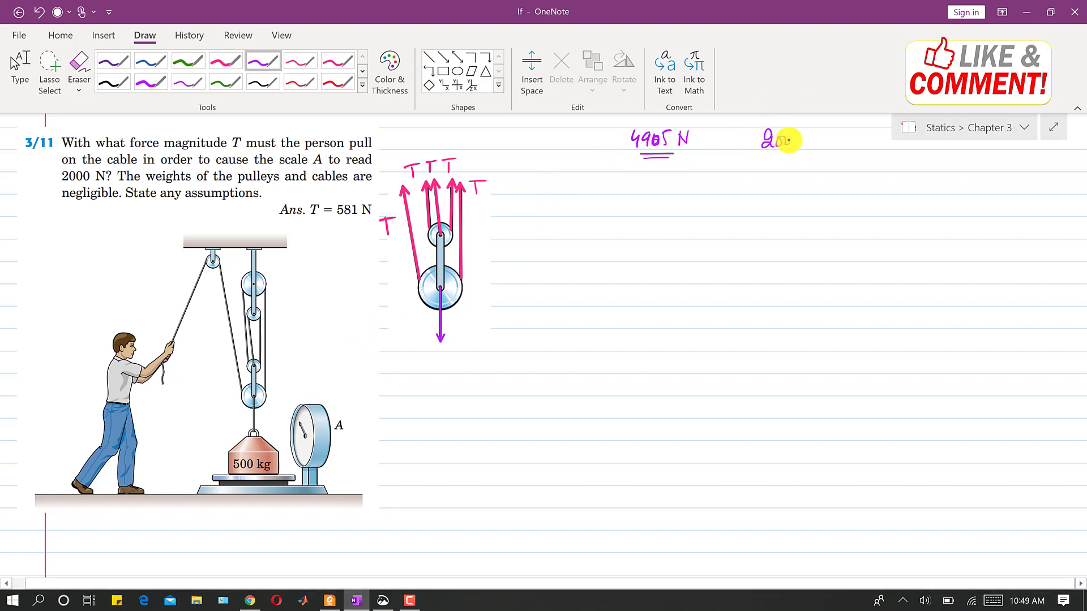
{"action": "left_click_drag", "start_coordinate": [789, 140], "coordinate": [803, 137]}
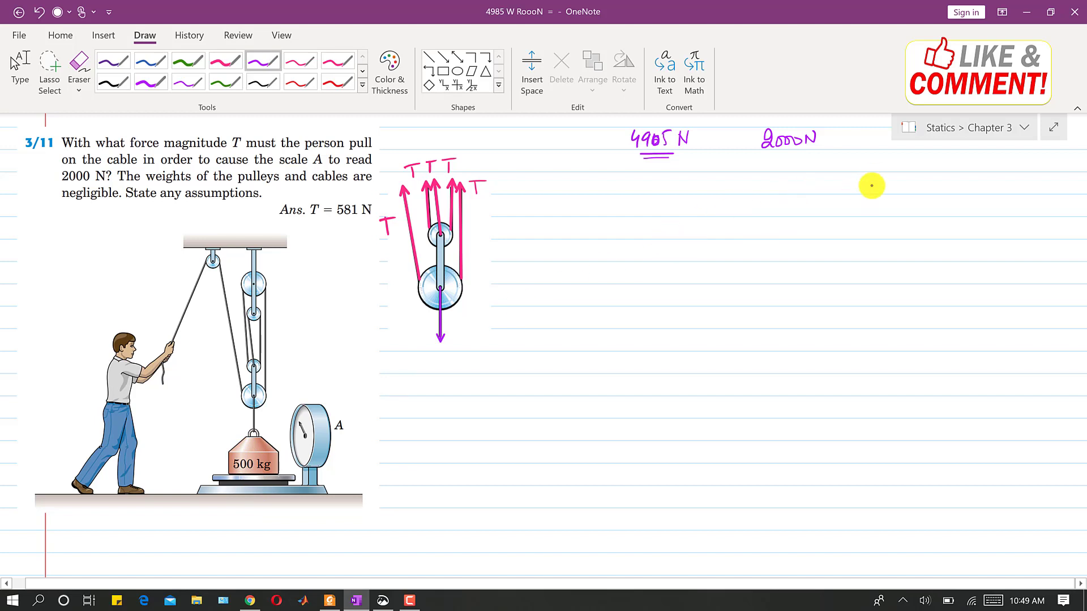
Sketch the block with an upward 2000 N arrow and a downward arrow labelled 4905 N
{"action": "mouse_move", "coordinate": [856, 206]}
{"action": "left_mouse_down"}
{"action": "mouse_move", "coordinate": [870, 184]}
{"action": "mouse_move", "coordinate": [895, 185]}
{"action": "mouse_move", "coordinate": [904, 204]}
{"action": "mouse_move", "coordinate": [854, 228]}
{"action": "mouse_move", "coordinate": [909, 210]}
{"action": "left_mouse_up"}
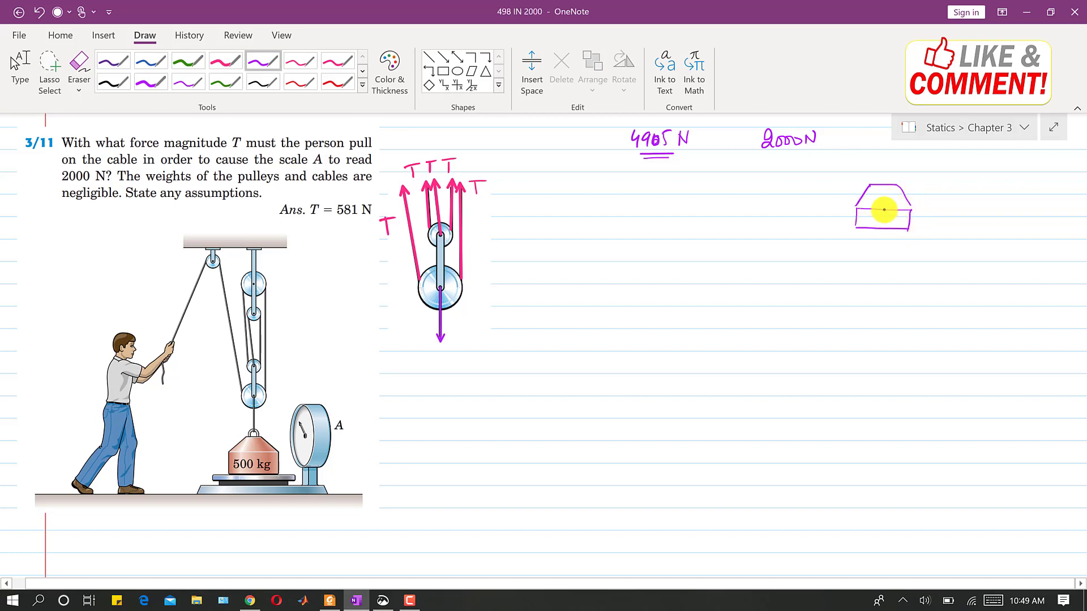
{"action": "mouse_move", "coordinate": [883, 210]}
{"action": "left_mouse_down"}
{"action": "mouse_move", "coordinate": [886, 265]}
{"action": "mouse_move", "coordinate": [917, 256]}
{"action": "left_mouse_up"}
{"action": "left_click_drag", "start_coordinate": [883, 209], "coordinate": [890, 171]}
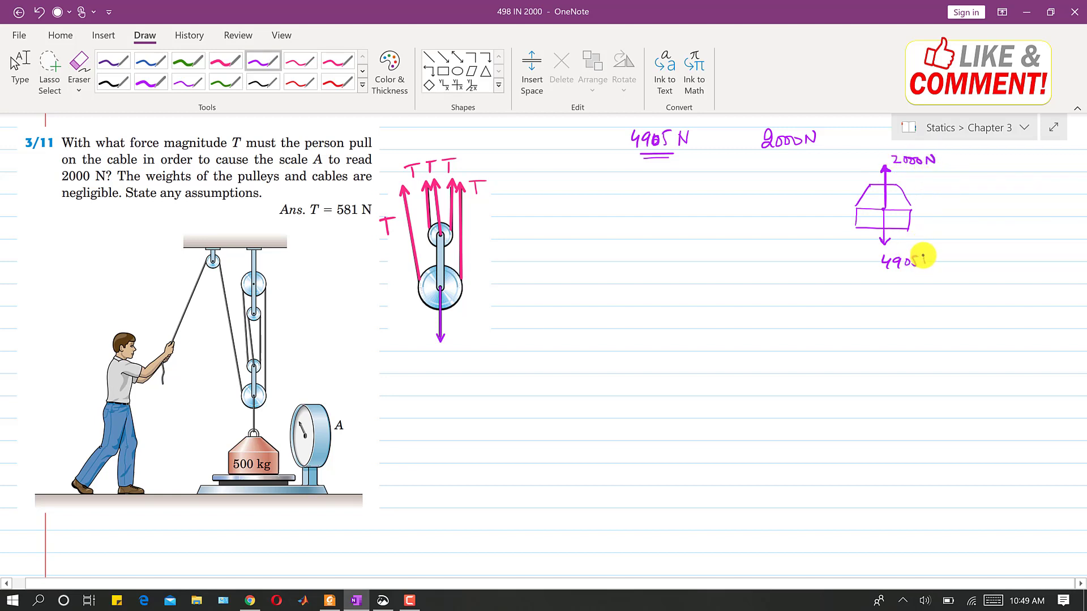
{"action": "left_click_drag", "start_coordinate": [922, 256], "coordinate": [929, 256]}
{"action": "left_click_drag", "start_coordinate": [925, 266], "coordinate": [933, 256]}
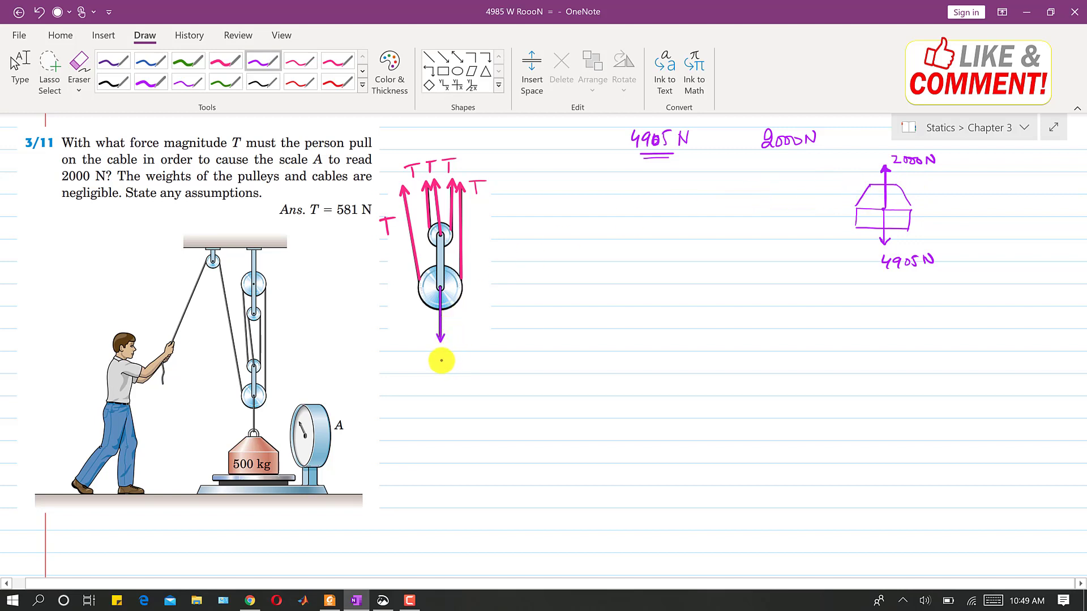
Begin the T′ label under the pulley arrow and write ΣFy = 0 with upward positive
{"action": "mouse_move", "coordinate": [441, 356]}
{"action": "left_mouse_down"}
{"action": "mouse_move", "coordinate": [441, 370]}
{"action": "mouse_move", "coordinate": [451, 353]}
{"action": "left_mouse_up"}
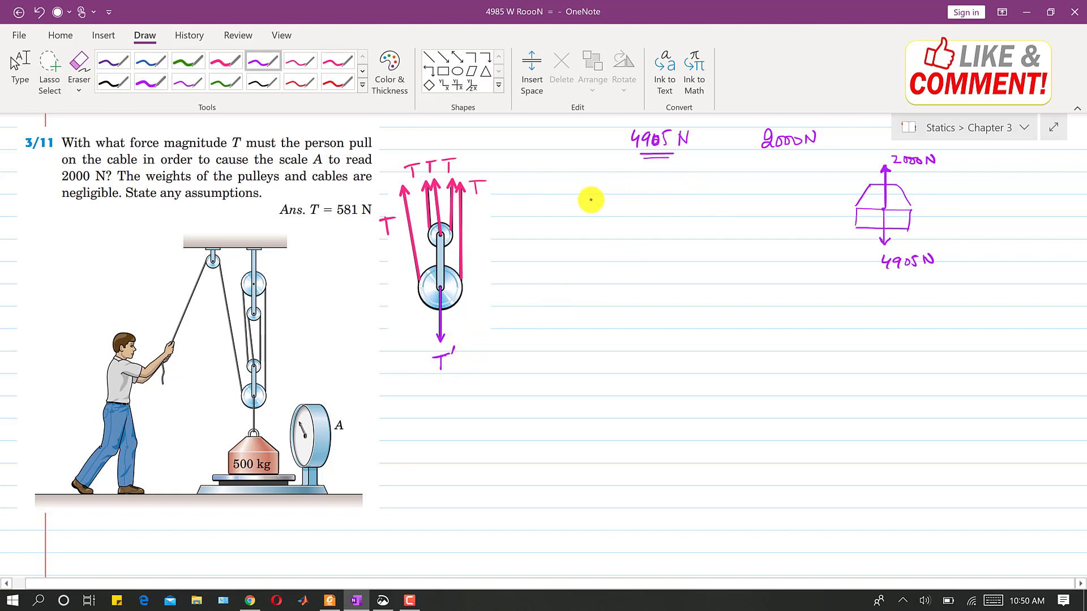
{"action": "left_click_drag", "start_coordinate": [585, 199], "coordinate": [604, 198]}
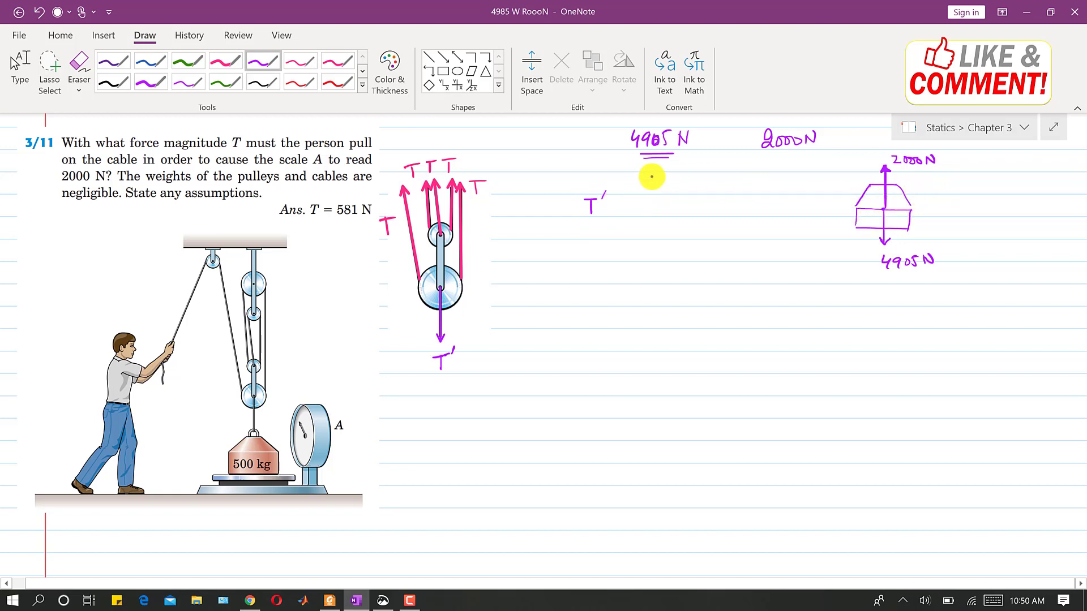
{"action": "left_click_drag", "start_coordinate": [676, 182], "coordinate": [708, 187]}
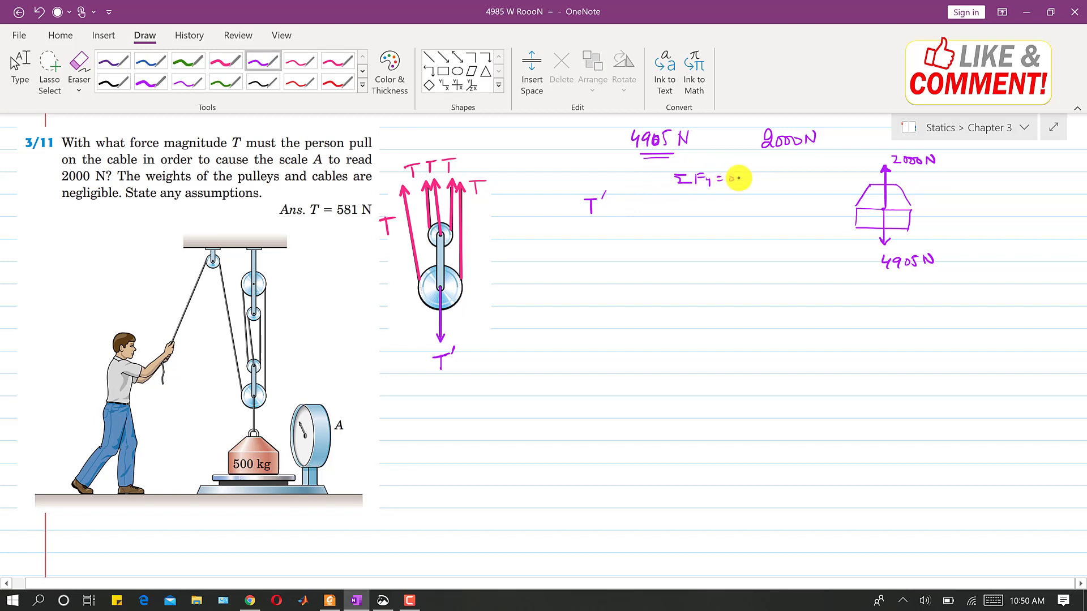
{"action": "left_click_drag", "start_coordinate": [770, 180], "coordinate": [781, 180]}
{"action": "left_click_drag", "start_coordinate": [775, 173], "coordinate": [776, 186]}
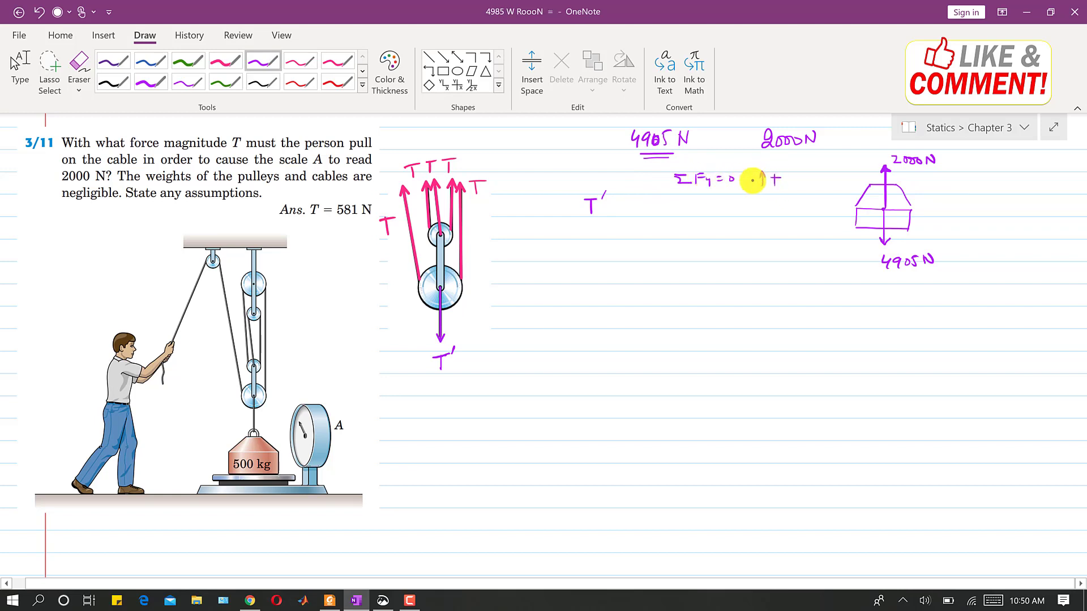
{"action": "left_click_drag", "start_coordinate": [592, 203], "coordinate": [603, 202]}
{"action": "mouse_move", "coordinate": [597, 203]}
{"action": "left_mouse_down"}
{"action": "mouse_move", "coordinate": [597, 215]}
{"action": "mouse_move", "coordinate": [659, 206]}
{"action": "mouse_move", "coordinate": [717, 215]}
{"action": "left_mouse_up"}
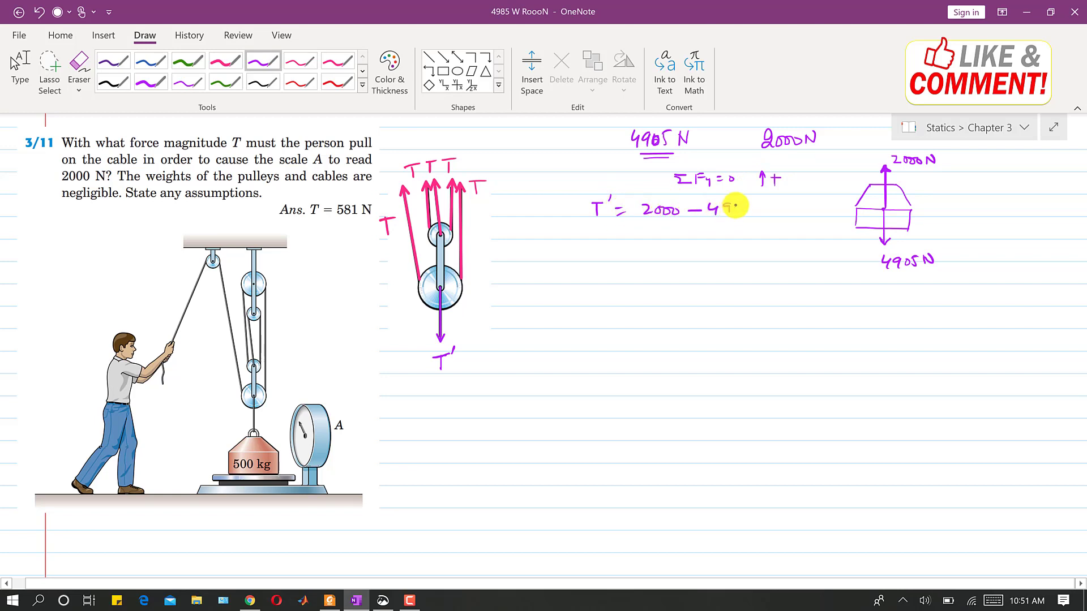
Solve T′ = 2000 − 4905 = −2905 N and complete the pulley label T′ = 2905 N
{"action": "mouse_move", "coordinate": [619, 235]}
{"action": "left_mouse_down"}
{"action": "mouse_move", "coordinate": [673, 242]}
{"action": "mouse_move", "coordinate": [683, 233]}
{"action": "left_mouse_up"}
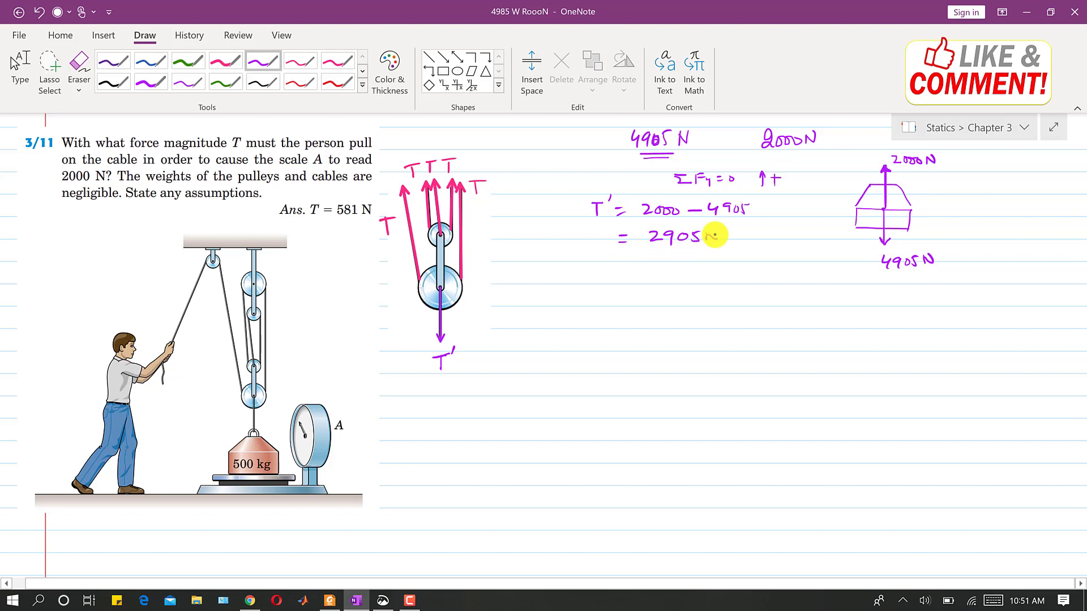
{"action": "mouse_move", "coordinate": [634, 238]}
{"action": "left_mouse_down"}
{"action": "mouse_move", "coordinate": [645, 237]}
{"action": "mouse_move", "coordinate": [602, 247]}
{"action": "left_mouse_up"}
{"action": "left_click_drag", "start_coordinate": [594, 235], "coordinate": [611, 232]}
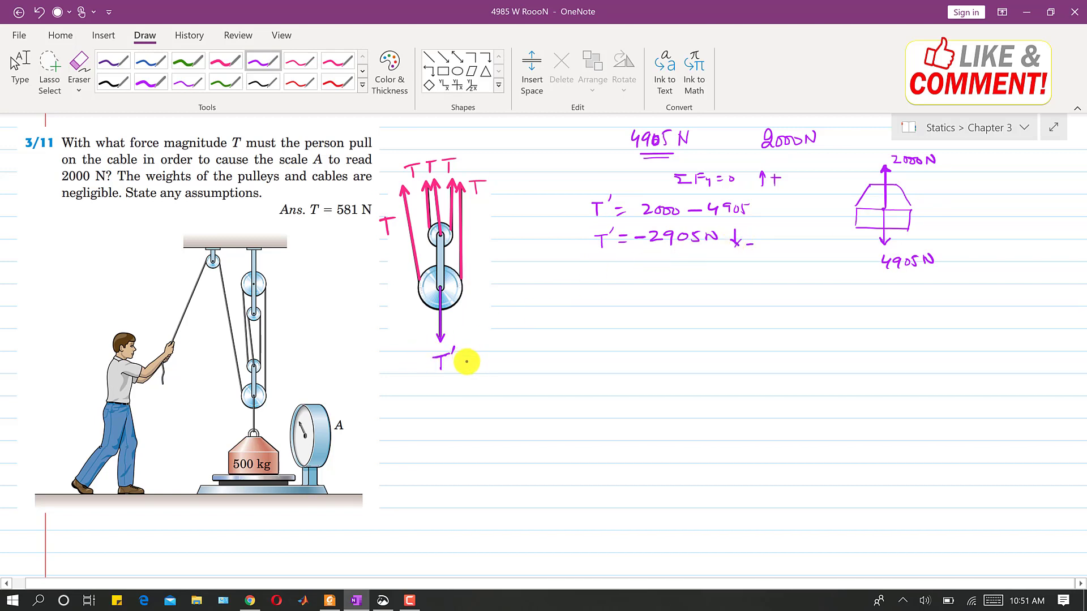
{"action": "left_click_drag", "start_coordinate": [463, 361], "coordinate": [472, 359]}
{"action": "left_click_drag", "start_coordinate": [464, 365], "coordinate": [495, 365]}
{"action": "left_click_drag", "start_coordinate": [508, 355], "coordinate": [540, 350]}
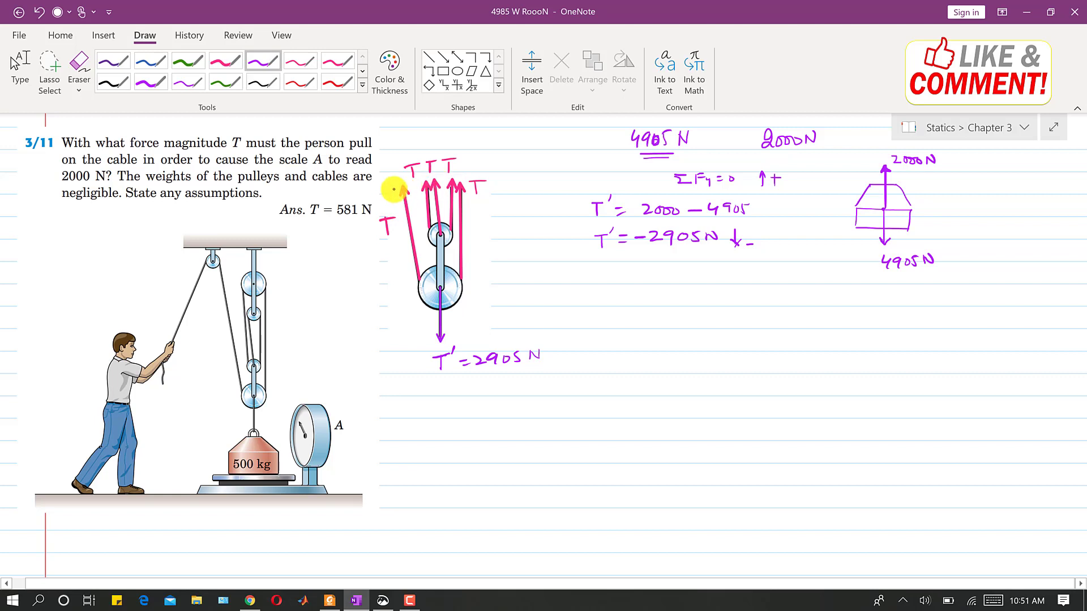
Underline 'State any assumptions.' and write a double-underlined 'FBD →' pointing to the pulley sketch
{"action": "left_click_drag", "start_coordinate": [132, 200], "coordinate": [233, 199]}
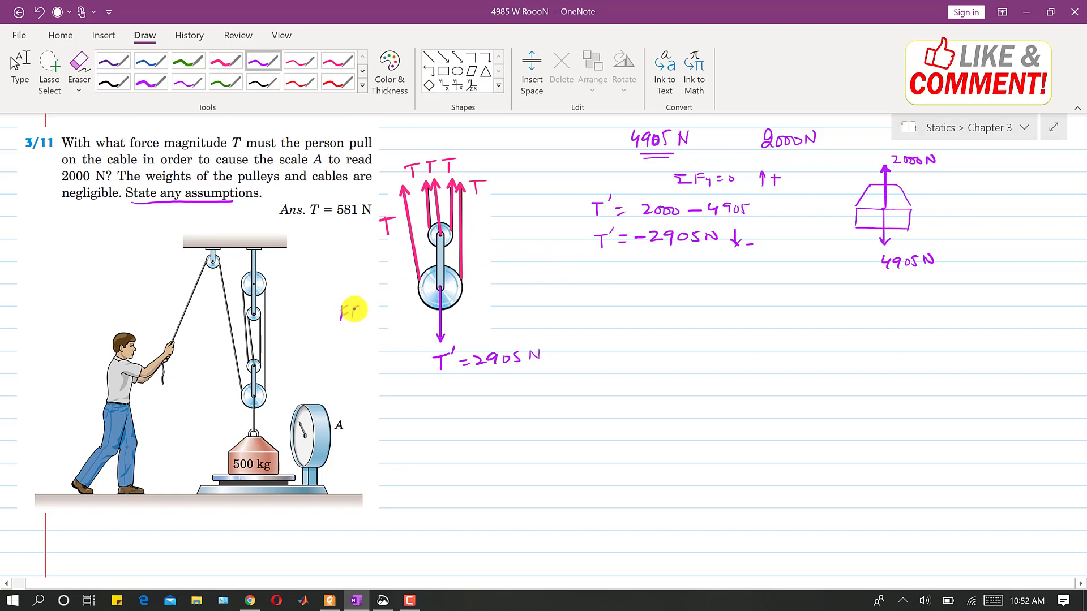
{"action": "left_click_drag", "start_coordinate": [362, 309], "coordinate": [396, 308]}
{"action": "left_click_drag", "start_coordinate": [356, 325], "coordinate": [379, 325]}
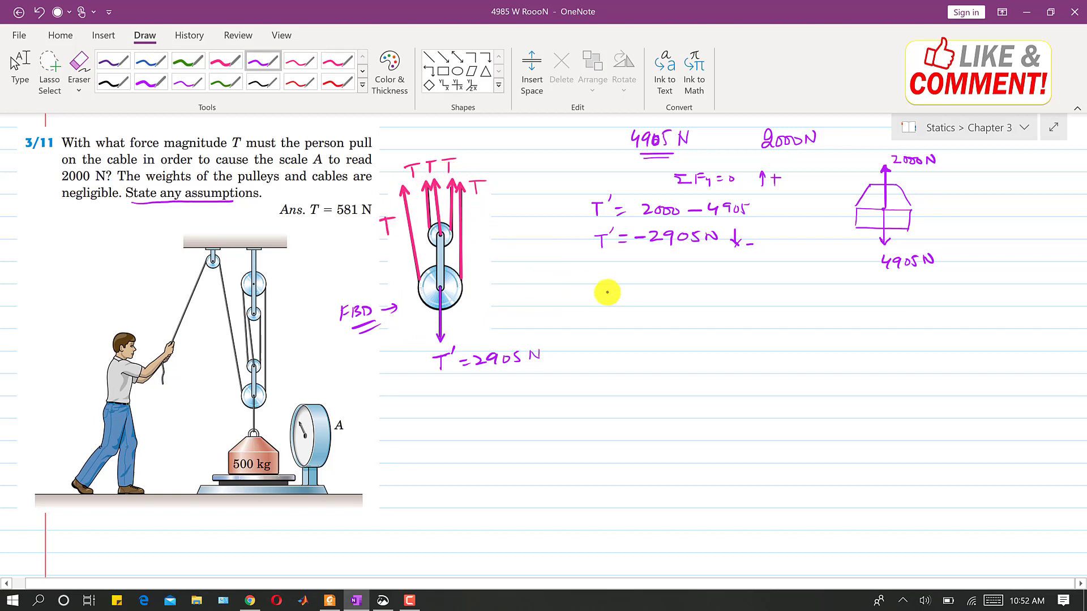
Write the pulley equilibrium ΣFy = 0 ↑+ as +5T − T′ = 0
{"action": "mouse_move", "coordinate": [603, 294]}
{"action": "left_mouse_down"}
{"action": "mouse_move", "coordinate": [594, 304]}
{"action": "mouse_move", "coordinate": [634, 311]}
{"action": "left_mouse_up"}
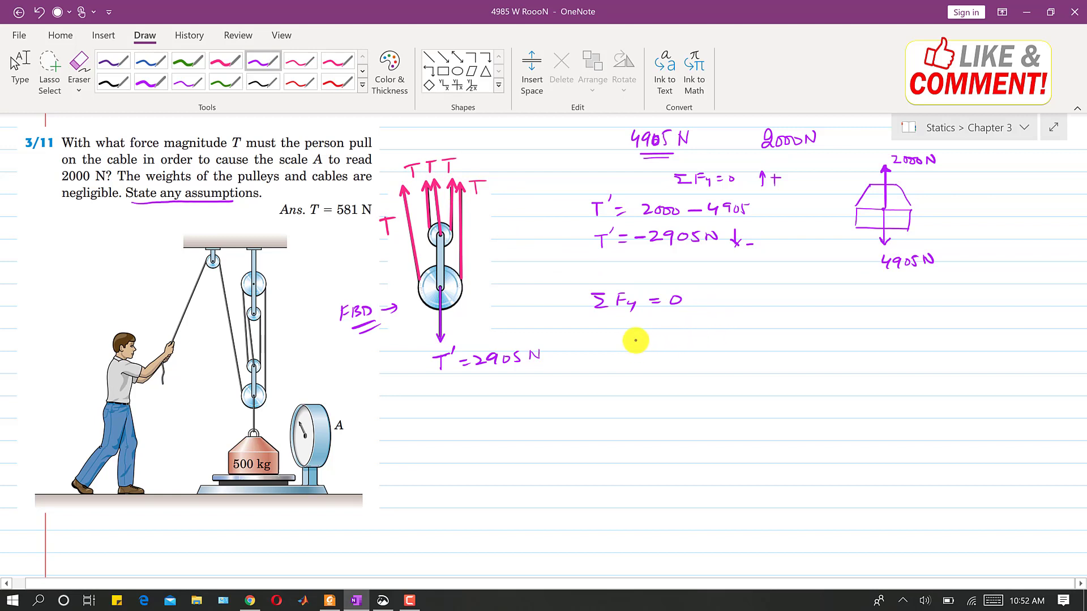
{"action": "left_click_drag", "start_coordinate": [636, 337], "coordinate": [642, 334]}
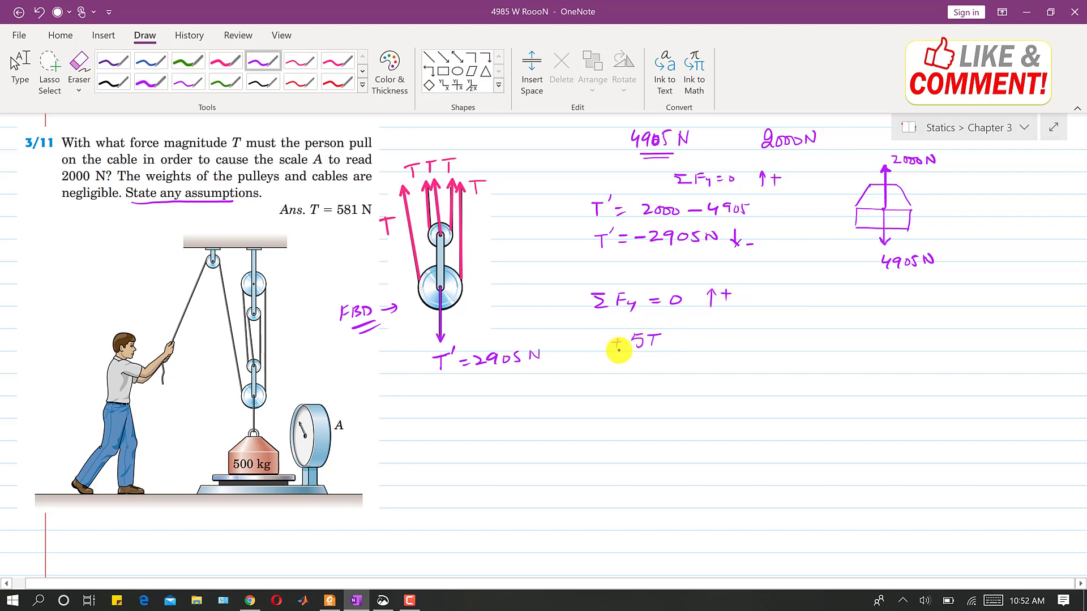
{"action": "left_click_drag", "start_coordinate": [668, 343], "coordinate": [702, 334]}
{"action": "mouse_move", "coordinate": [695, 335]}
{"action": "left_mouse_down"}
{"action": "mouse_move", "coordinate": [694, 350]}
{"action": "mouse_move", "coordinate": [730, 338]}
{"action": "left_mouse_up"}
{"action": "left_click_drag", "start_coordinate": [720, 344], "coordinate": [748, 338]}
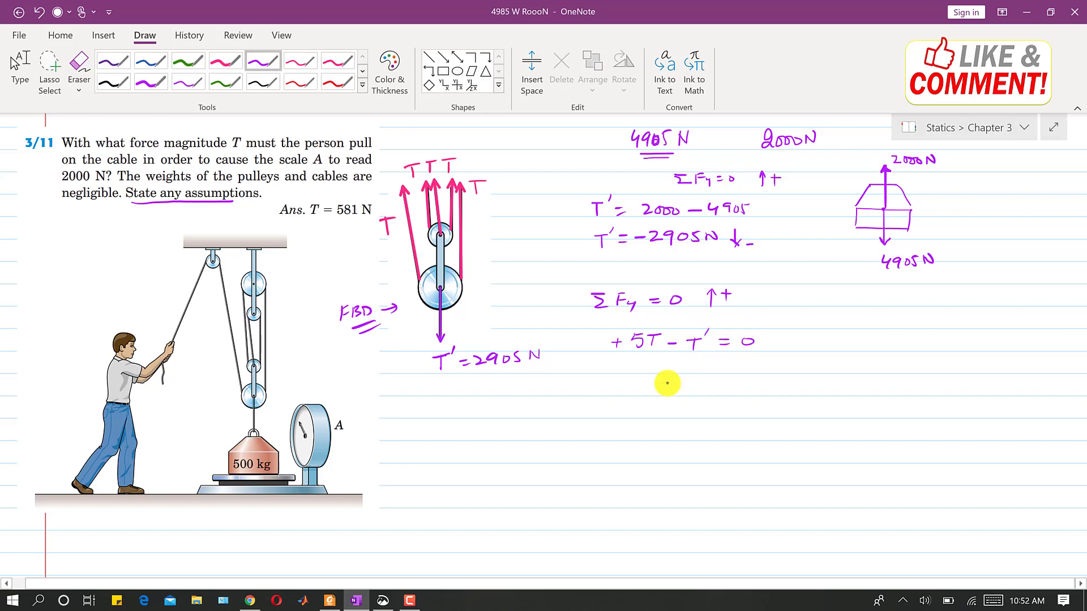
Solve for T on the next line as T = 2905/5
{"action": "left_click_drag", "start_coordinate": [651, 369], "coordinate": [661, 368]}
{"action": "mouse_move", "coordinate": [656, 369]}
{"action": "left_mouse_down"}
{"action": "mouse_move", "coordinate": [655, 383]}
{"action": "mouse_move", "coordinate": [677, 376]}
{"action": "left_mouse_up"}
{"action": "mouse_move", "coordinate": [669, 382]}
{"action": "left_mouse_down"}
{"action": "mouse_move", "coordinate": [742, 374]}
{"action": "mouse_move", "coordinate": [766, 387]}
{"action": "left_mouse_up"}
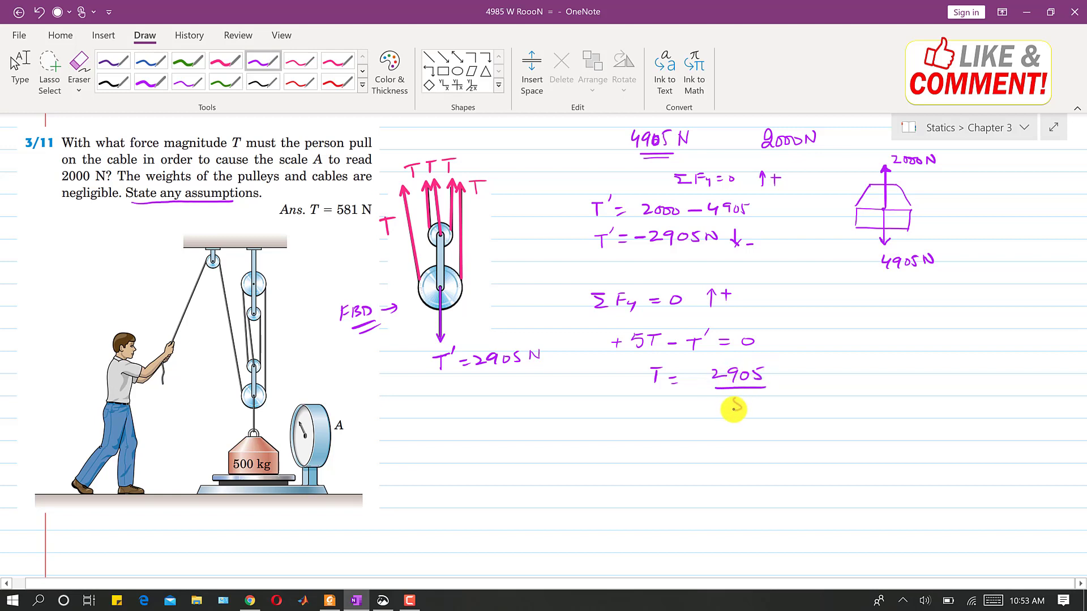
Write the answer T = 581 N and draw a box around it
{"action": "mouse_move", "coordinate": [660, 433]}
{"action": "left_mouse_down"}
{"action": "mouse_move", "coordinate": [659, 448]}
{"action": "mouse_move", "coordinate": [688, 436]}
{"action": "left_mouse_up"}
{"action": "mouse_move", "coordinate": [677, 445]}
{"action": "left_mouse_down"}
{"action": "mouse_move", "coordinate": [717, 447]}
{"action": "mouse_move", "coordinate": [731, 430]}
{"action": "mouse_move", "coordinate": [739, 441]}
{"action": "left_mouse_up"}
{"action": "left_click_drag", "start_coordinate": [755, 429], "coordinate": [751, 443]}
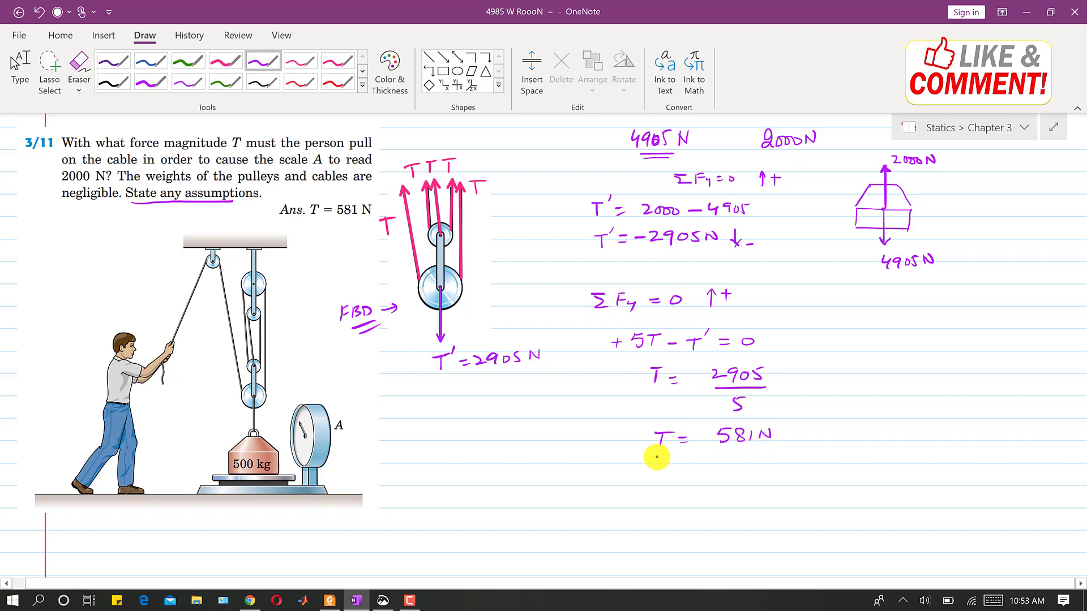
{"action": "mouse_move", "coordinate": [652, 458]}
{"action": "left_mouse_down"}
{"action": "mouse_move", "coordinate": [788, 458]}
{"action": "mouse_move", "coordinate": [789, 423]}
{"action": "left_mouse_up"}
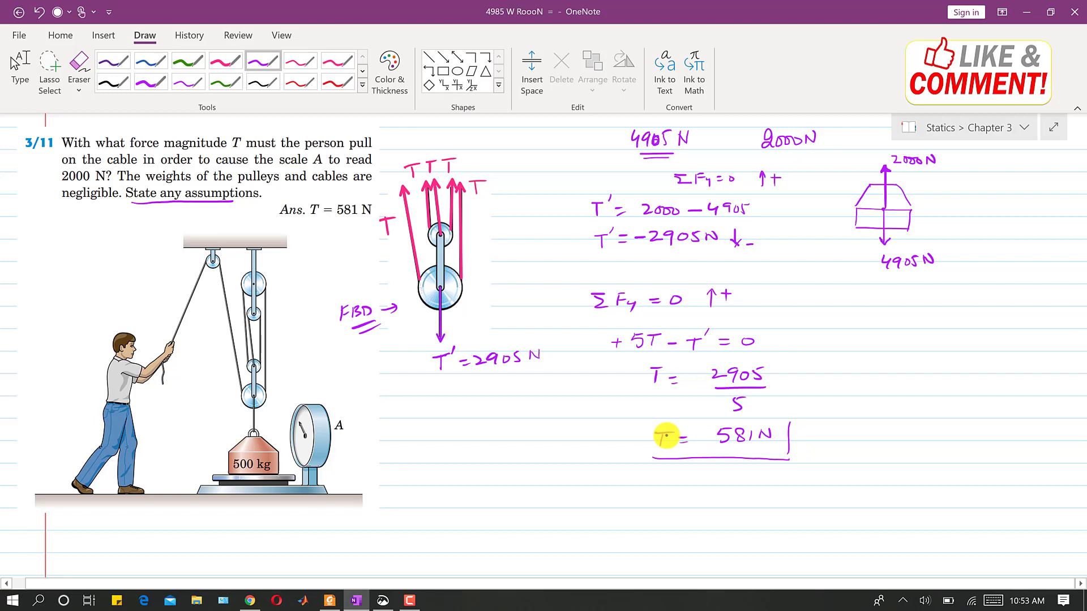
{"action": "mouse_move", "coordinate": [646, 448]}
{"action": "left_mouse_down"}
{"action": "mouse_move", "coordinate": [659, 421]}
{"action": "mouse_move", "coordinate": [786, 420]}
{"action": "left_mouse_up"}
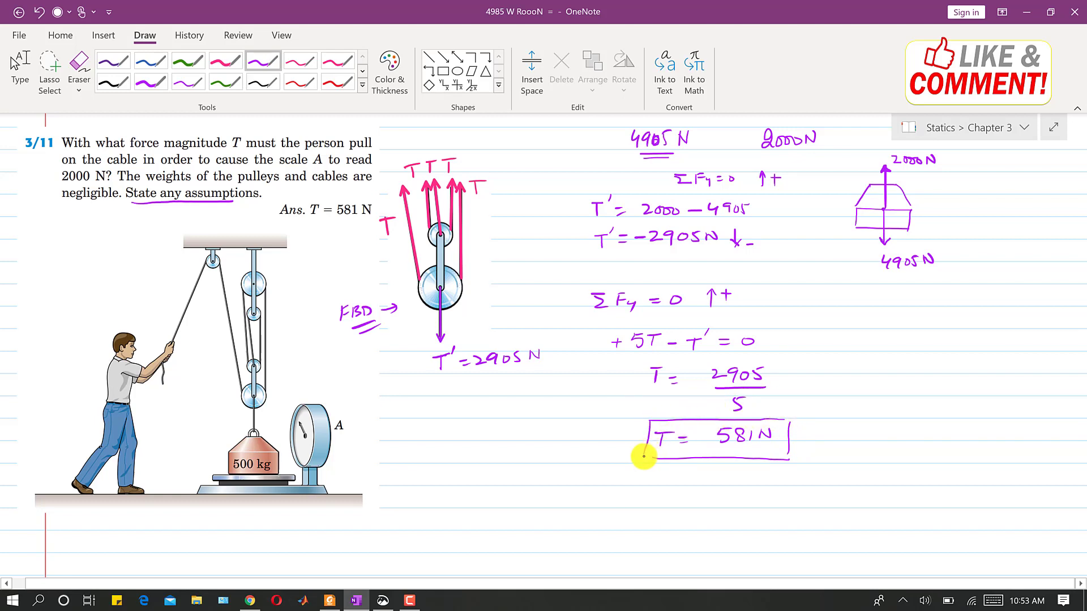
{"action": "left_click_drag", "start_coordinate": [644, 456], "coordinate": [651, 458]}
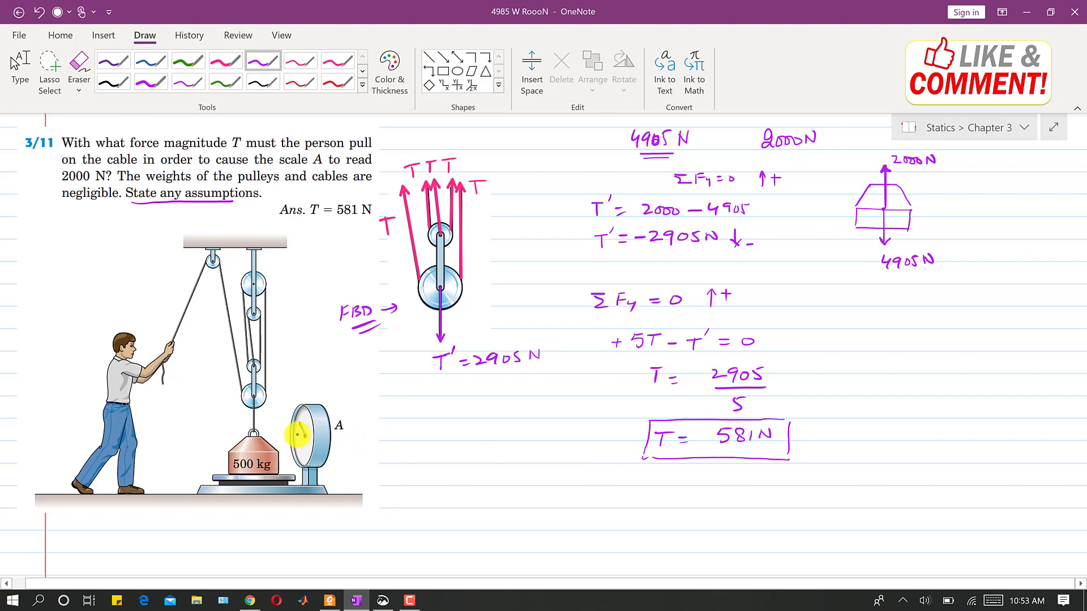